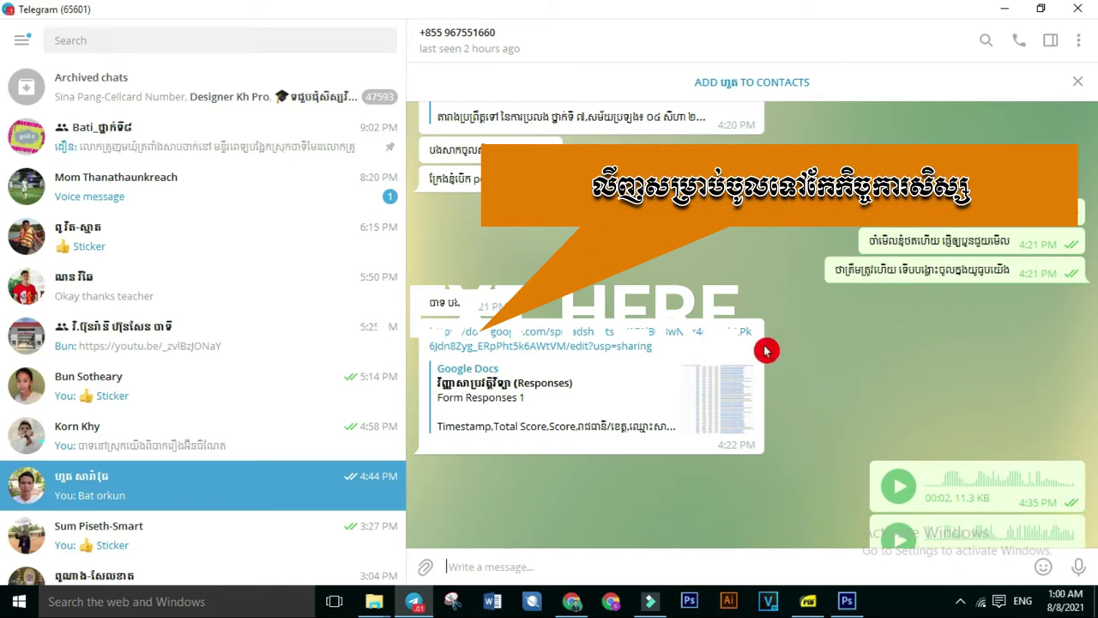
Open the shared Google Sheets responses link from the chat and look over the grading columns BN to BU.
click(674, 335)
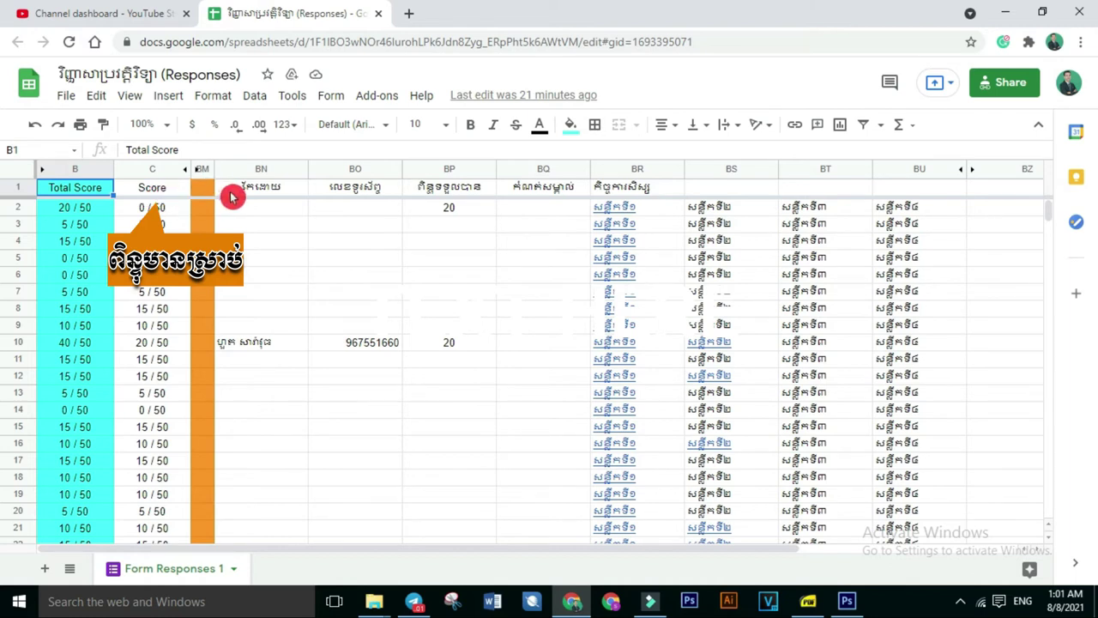
drag(326, 238, 463, 296)
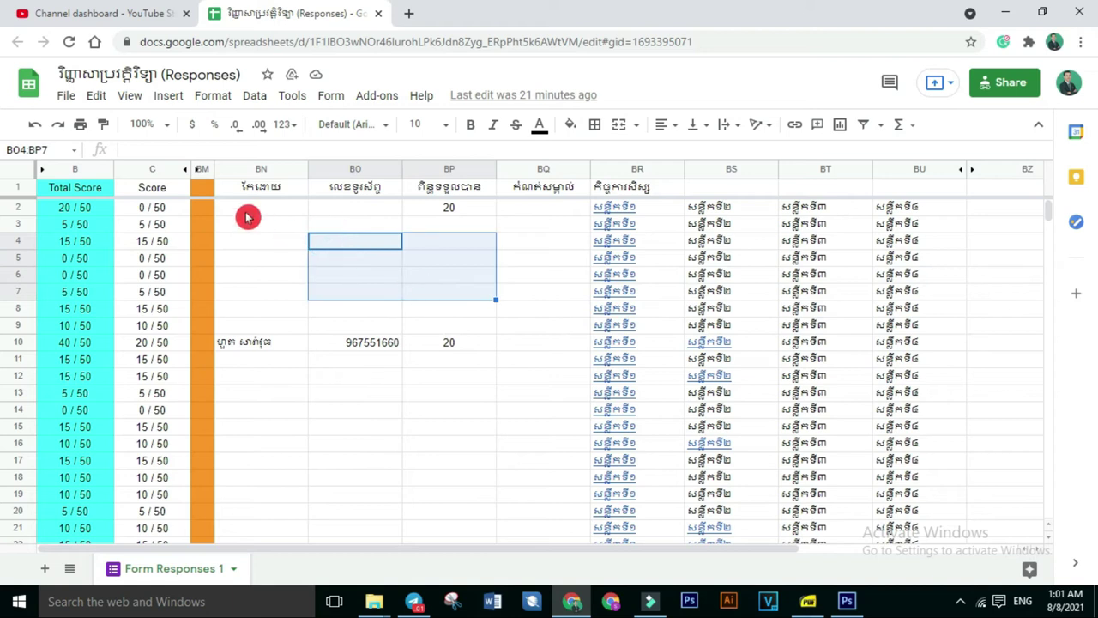
click(262, 194)
drag(261, 194, 1014, 478)
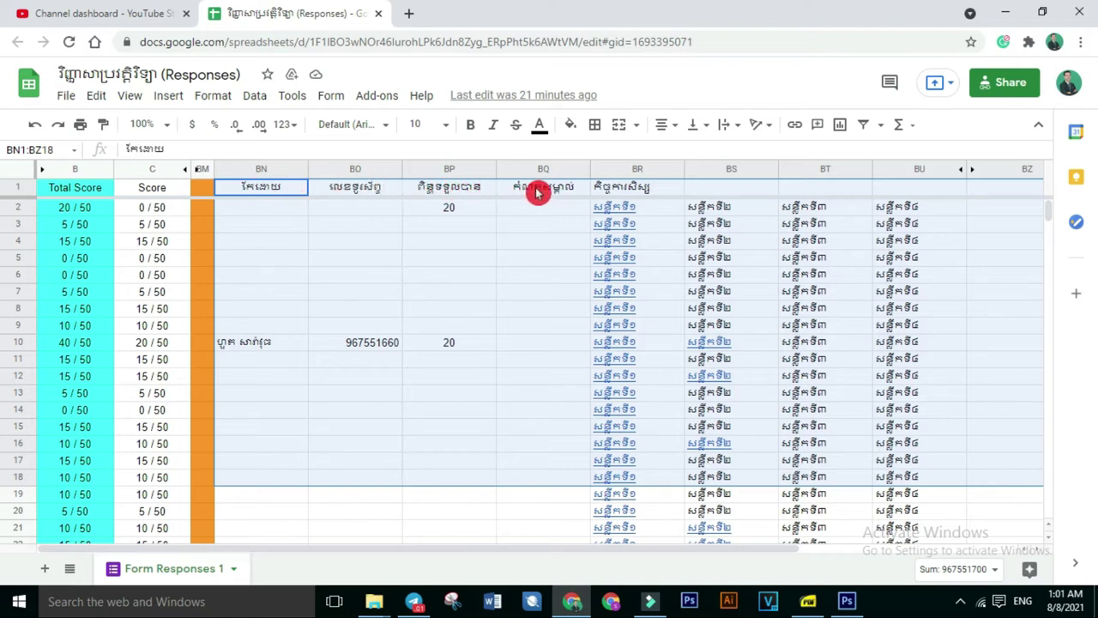
click(652, 189)
drag(280, 192, 925, 441)
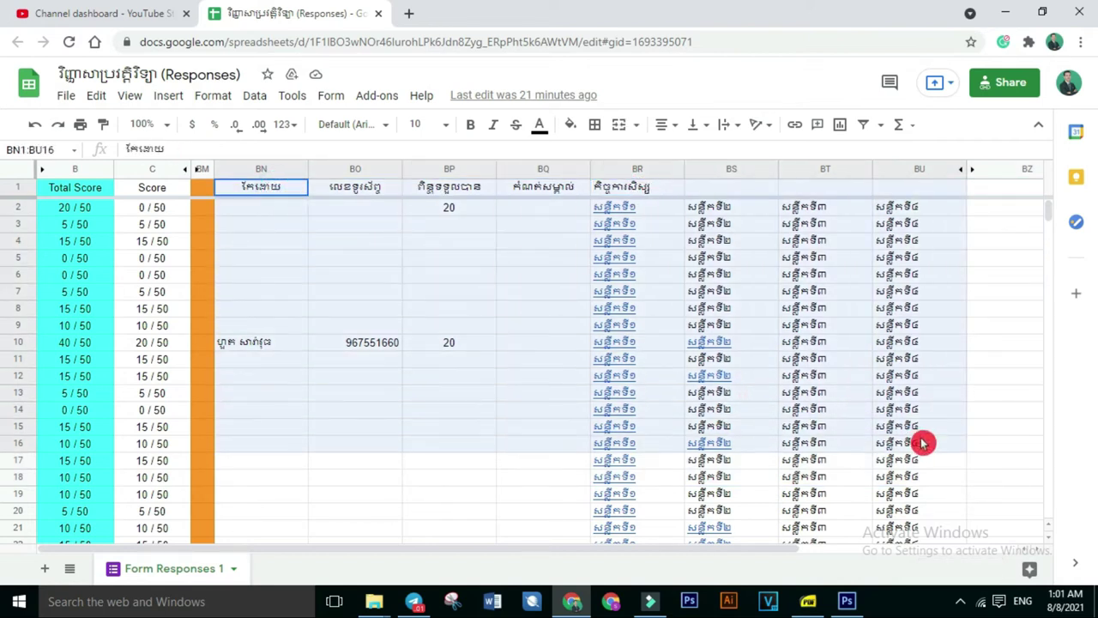
click(265, 190)
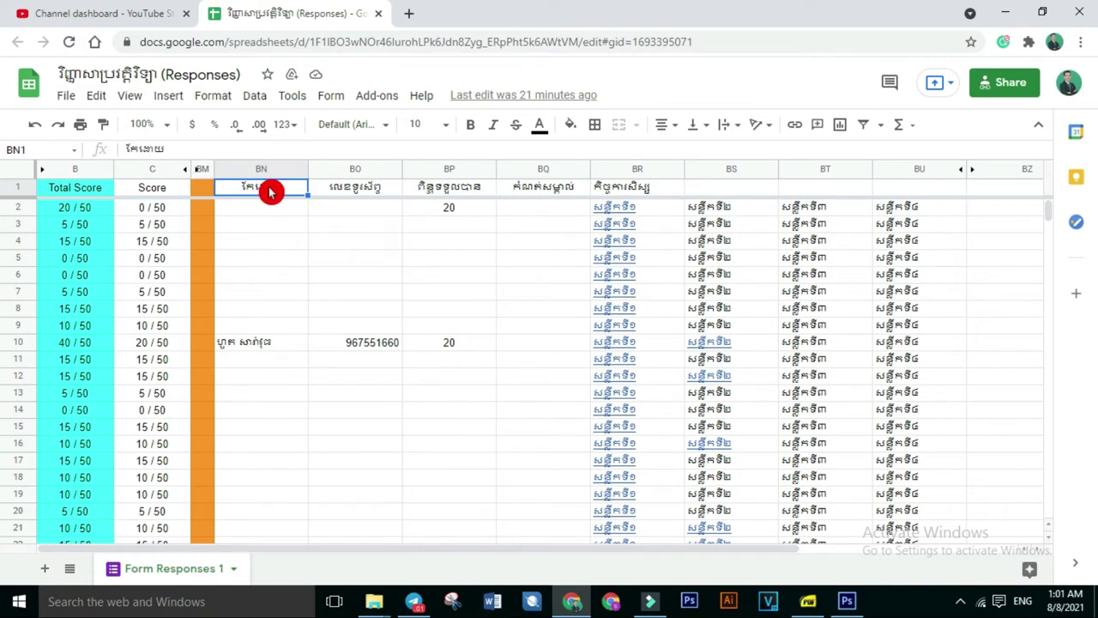
Examine the grader name, phone number and received score columns, including their filled cells in row 10.
click(258, 339)
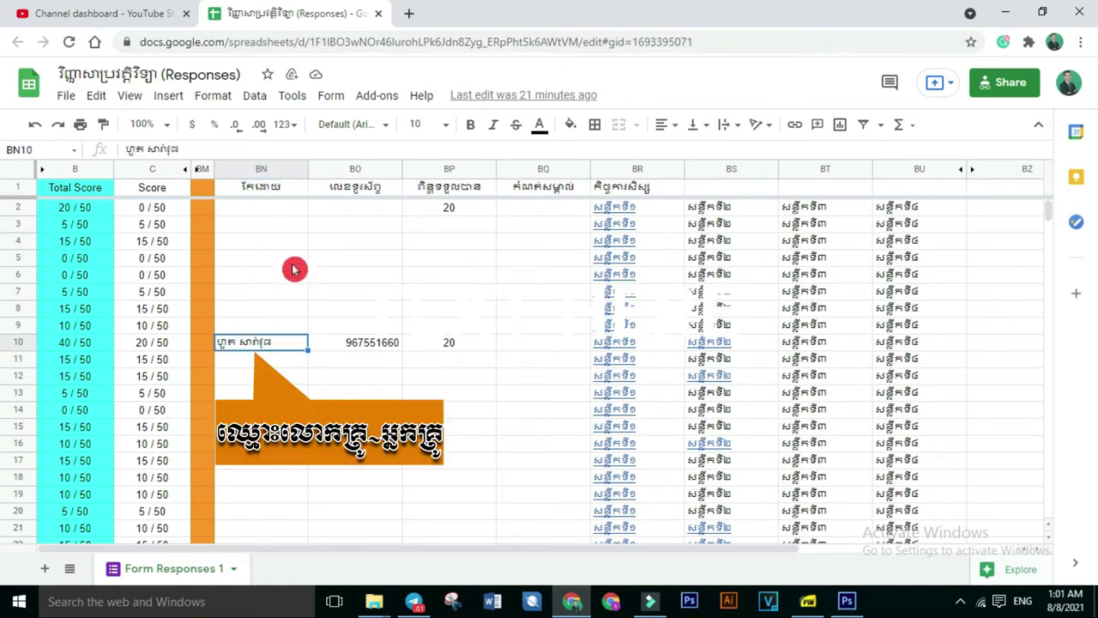
click(352, 189)
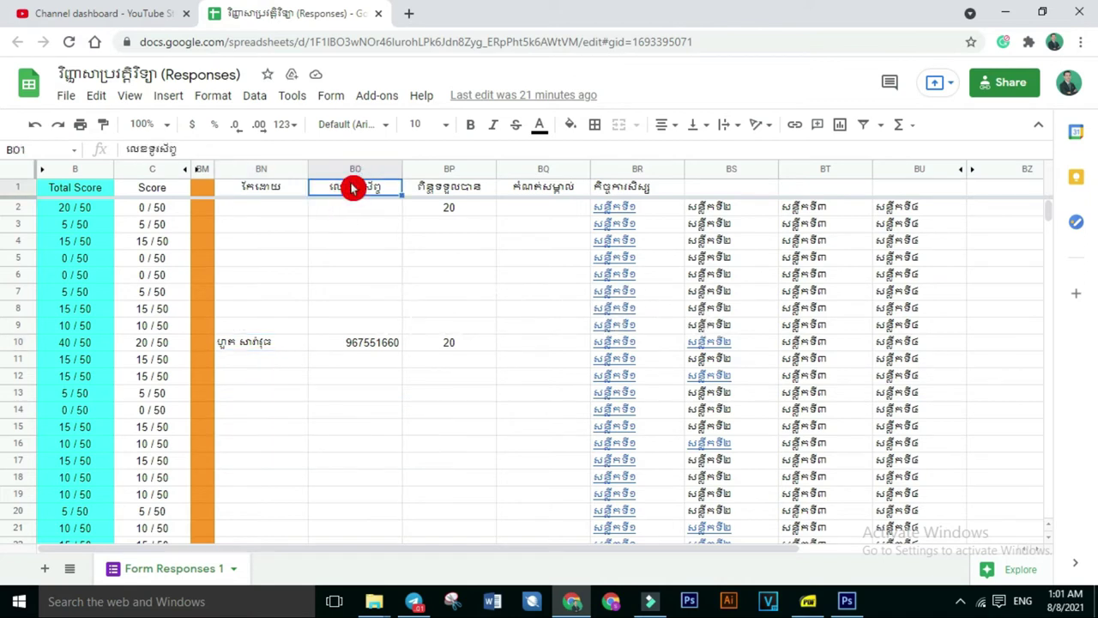
click(350, 326)
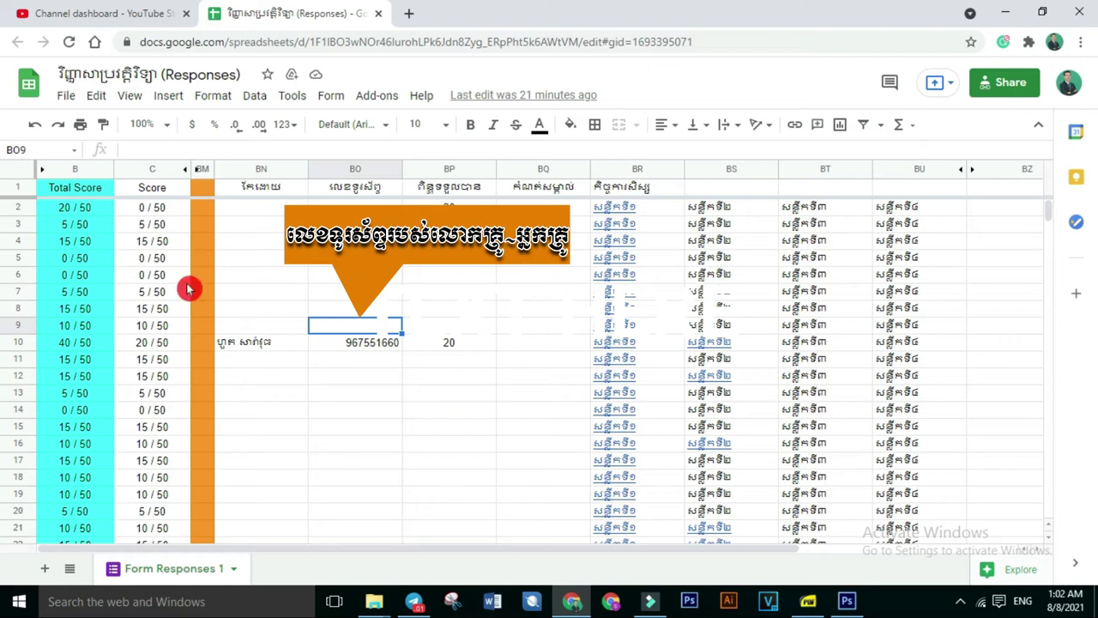
click(247, 342)
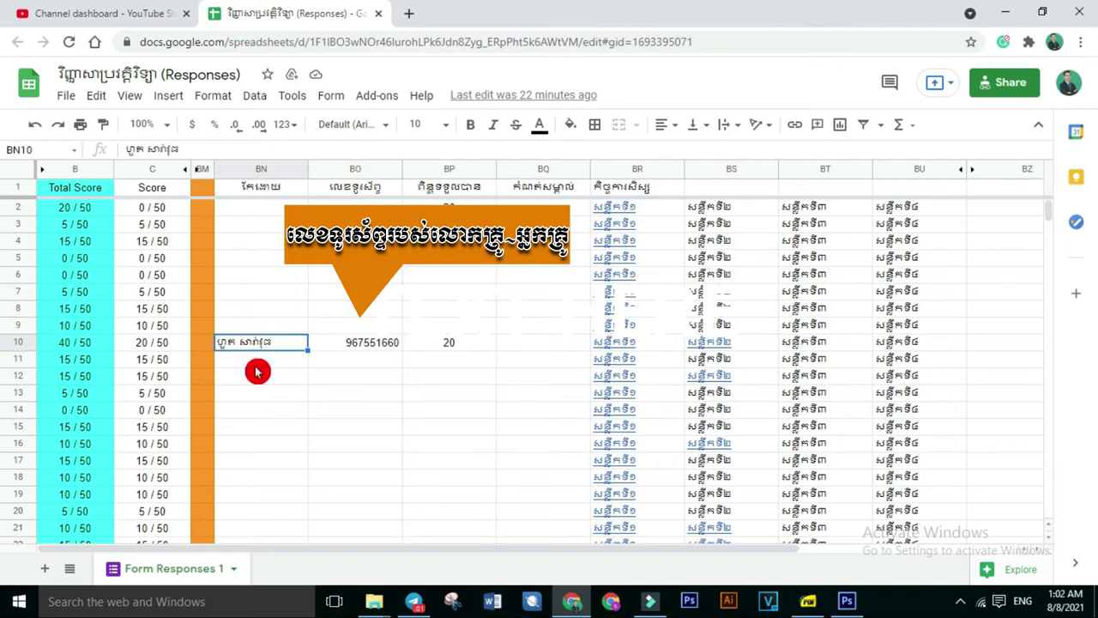
click(255, 193)
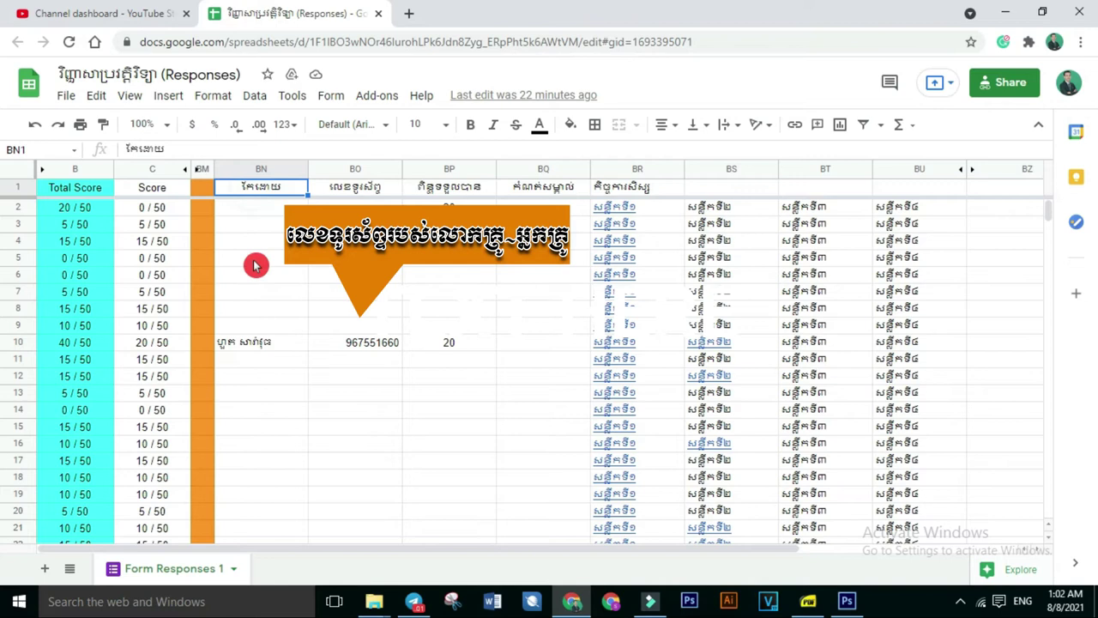
click(262, 330)
click(266, 343)
click(342, 343)
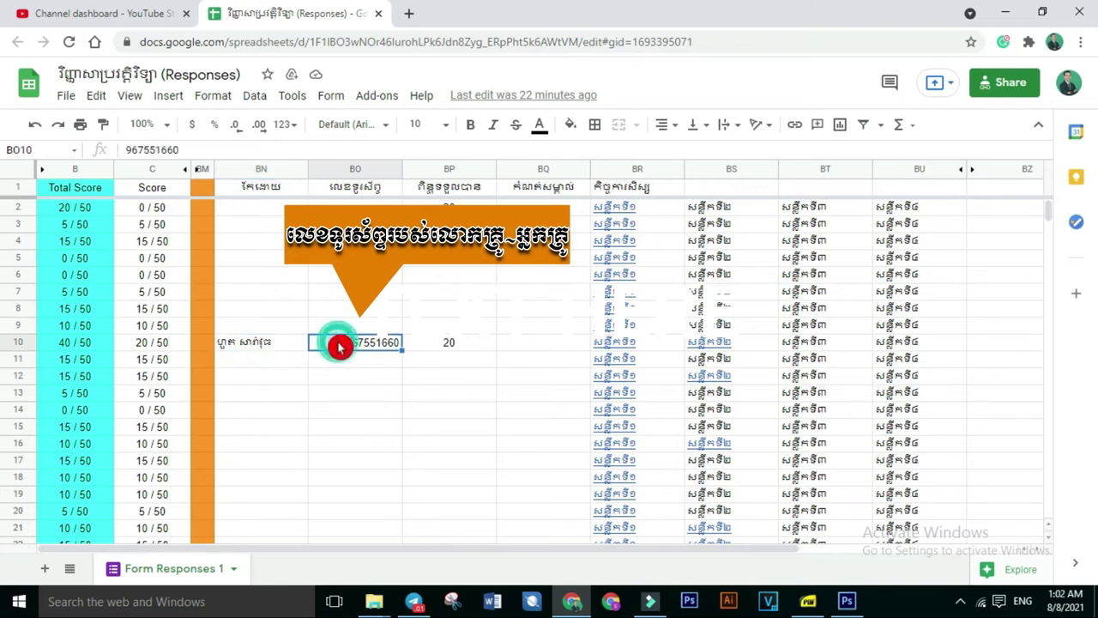
click(450, 343)
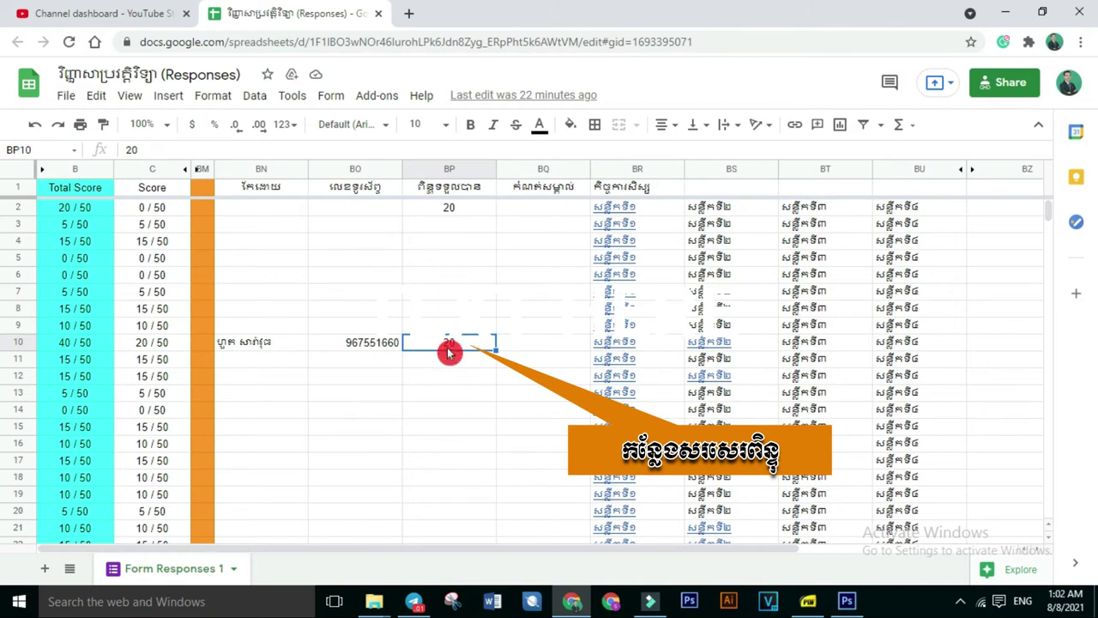
Clear the received score in BP10 and undo the deletion.
key(Delete)
click(449, 358)
key(ctrl+z)
Examine the remarks column BQ and its cell in row 10.
click(554, 327)
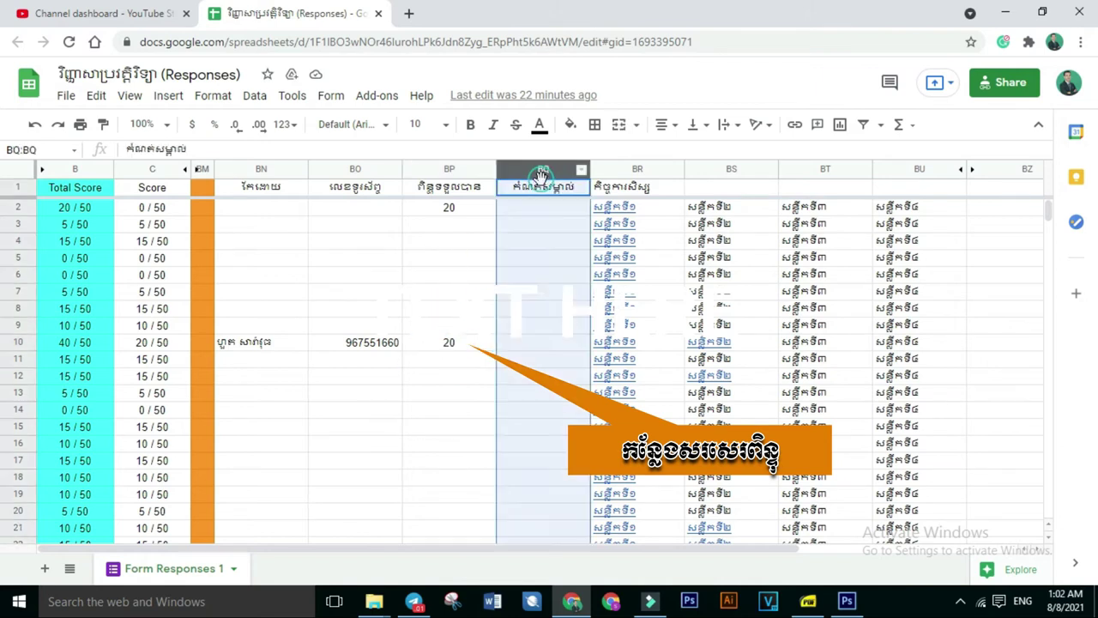
click(515, 345)
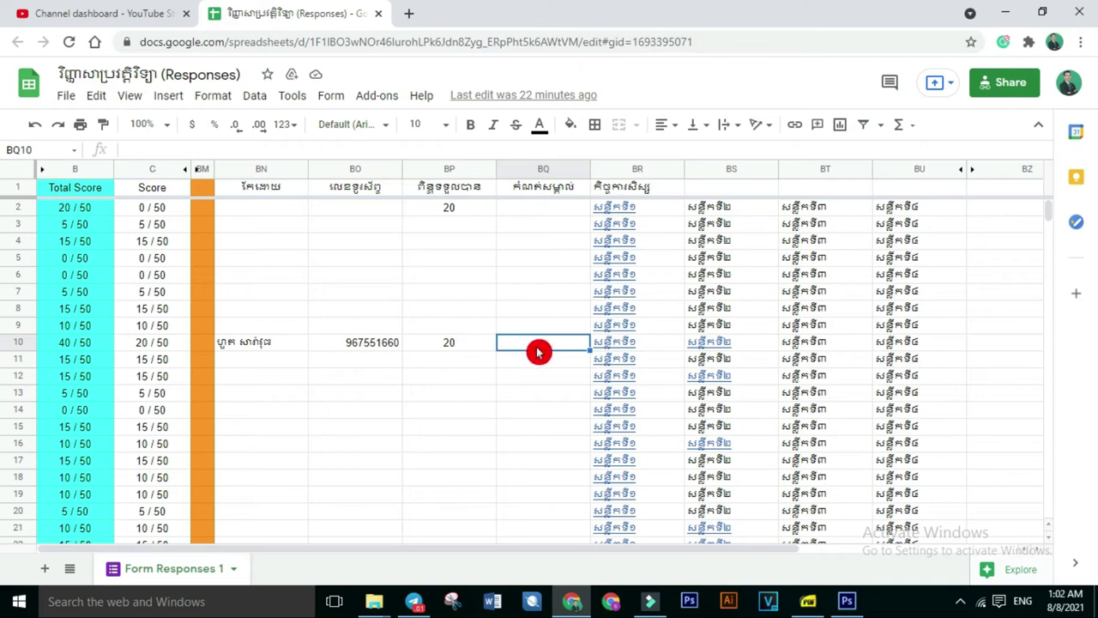
key(Left)
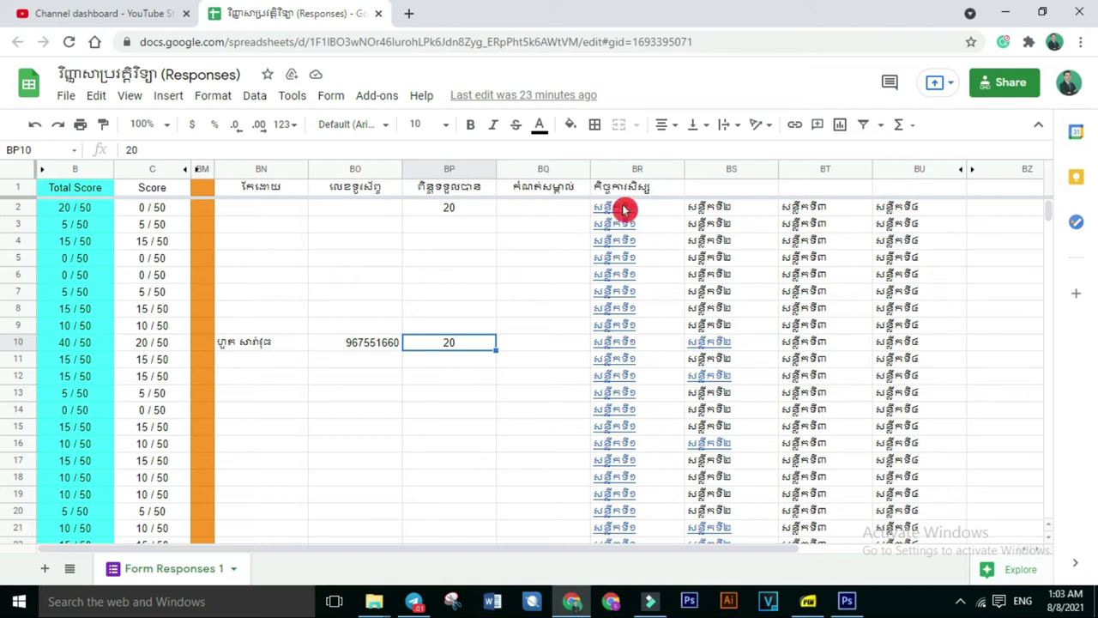
Look through the student work page links in columns BR to BU across the response rows.
mouse_move(623, 208)
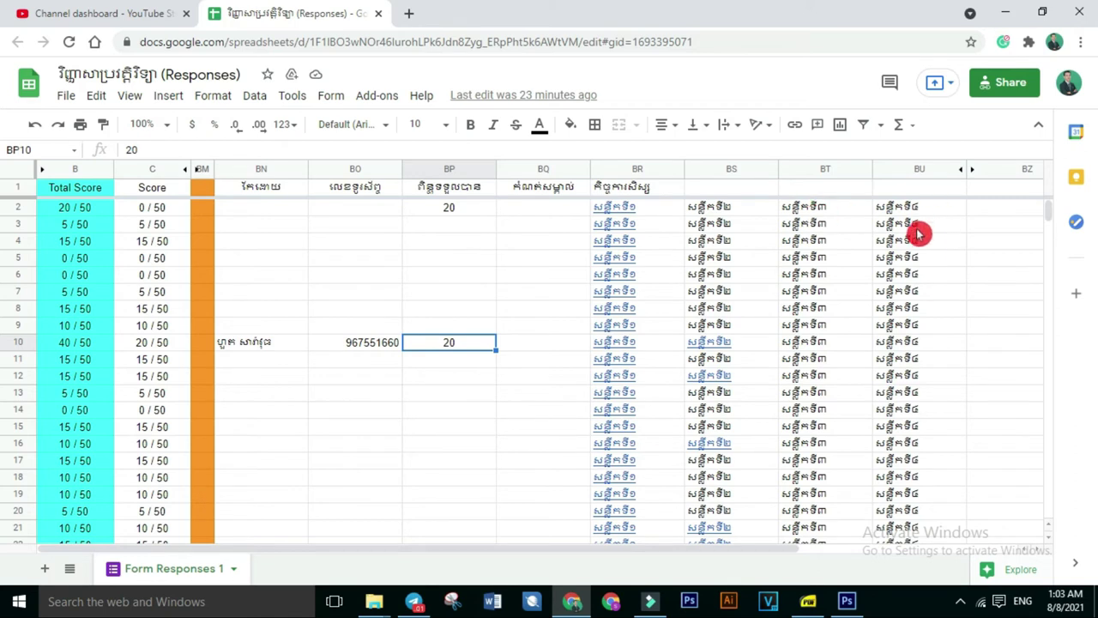
scroll(910, 284, down, 3)
scroll(908, 284, up, 1)
scroll(905, 283, down, 1)
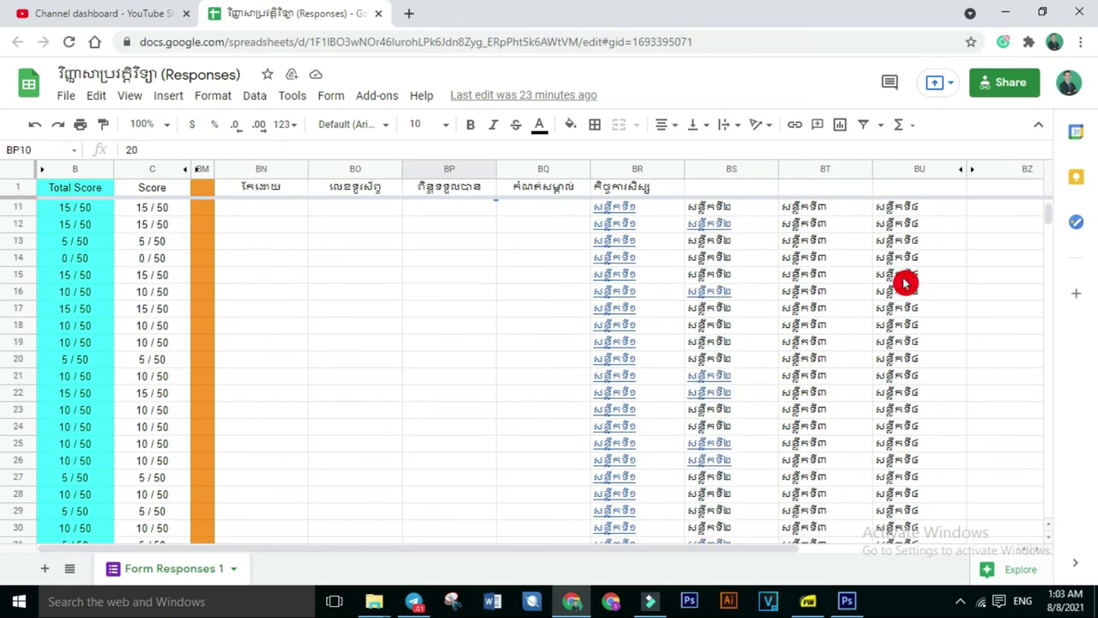
scroll(905, 283, down, 1)
scroll(805, 393, up, 2)
scroll(801, 382, down, 2)
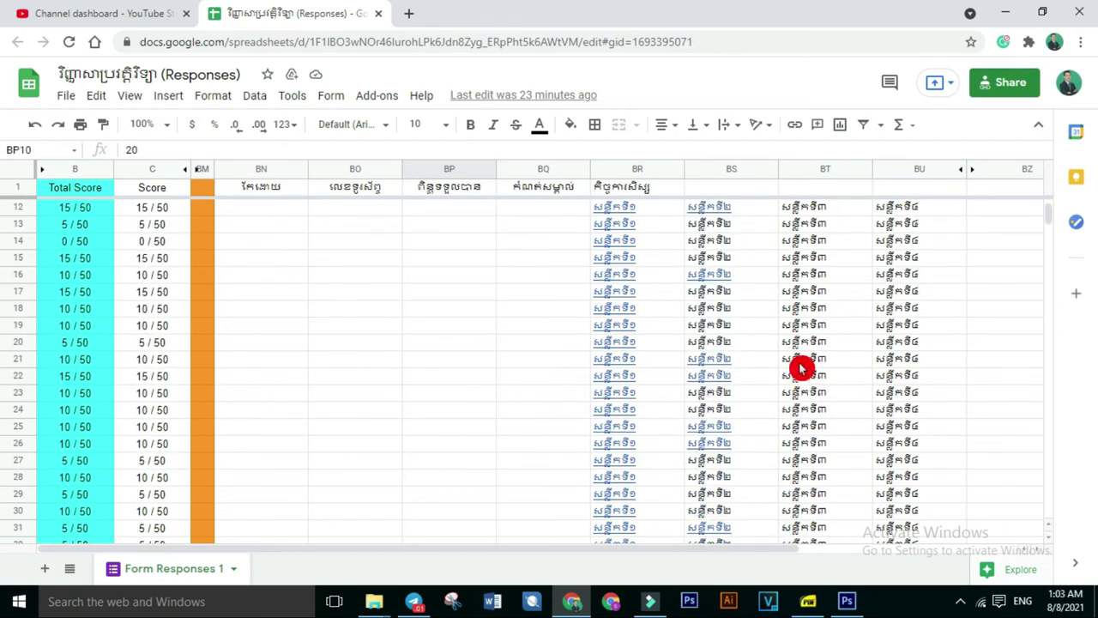
scroll(801, 369, up, 4)
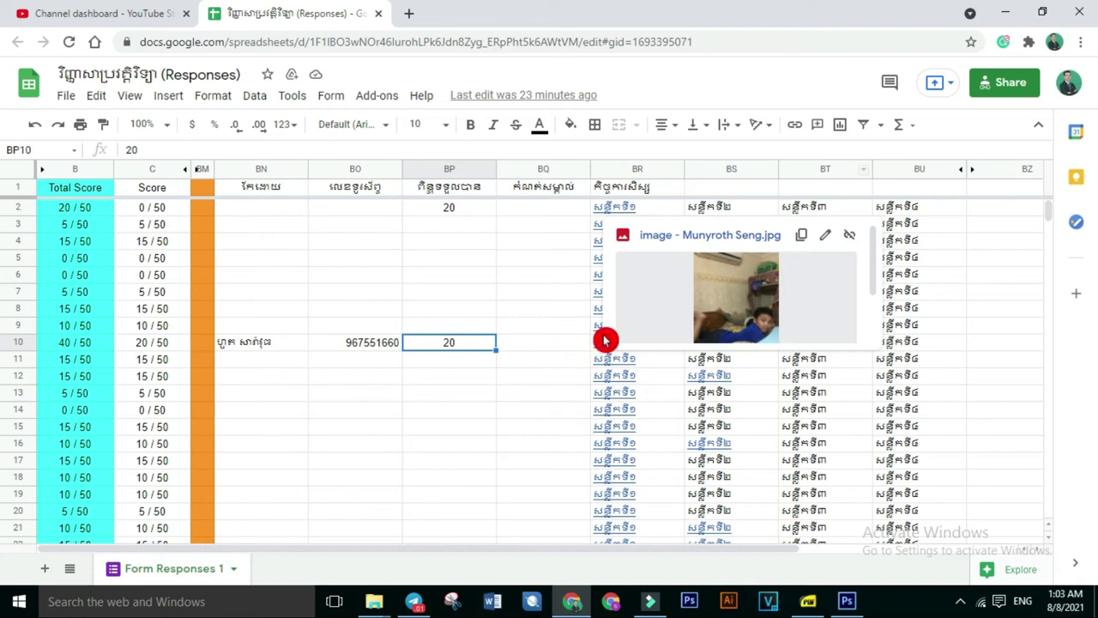
Open the first and second answer page images linked in BR10 and BS10, closing each one to return to the sheet.
mouse_move(600, 346)
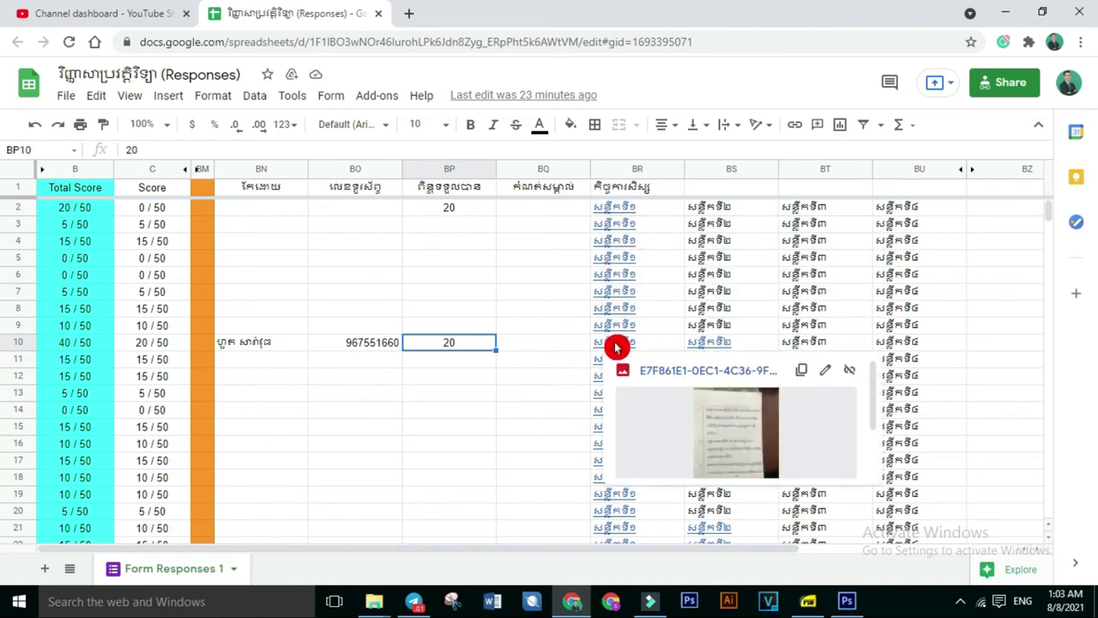
click(616, 346)
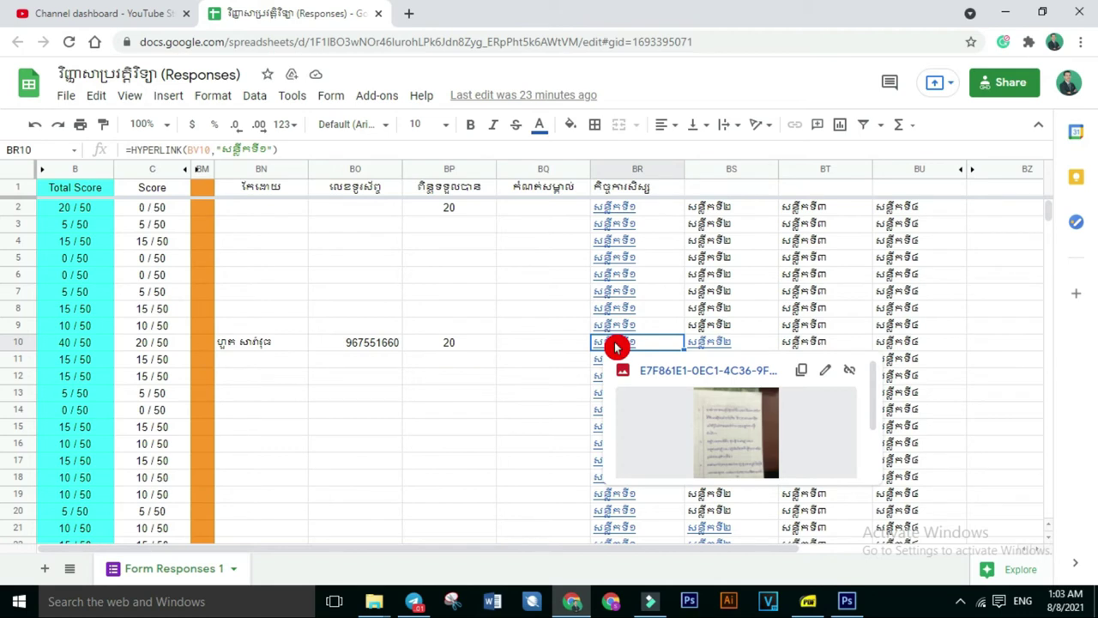
click(729, 424)
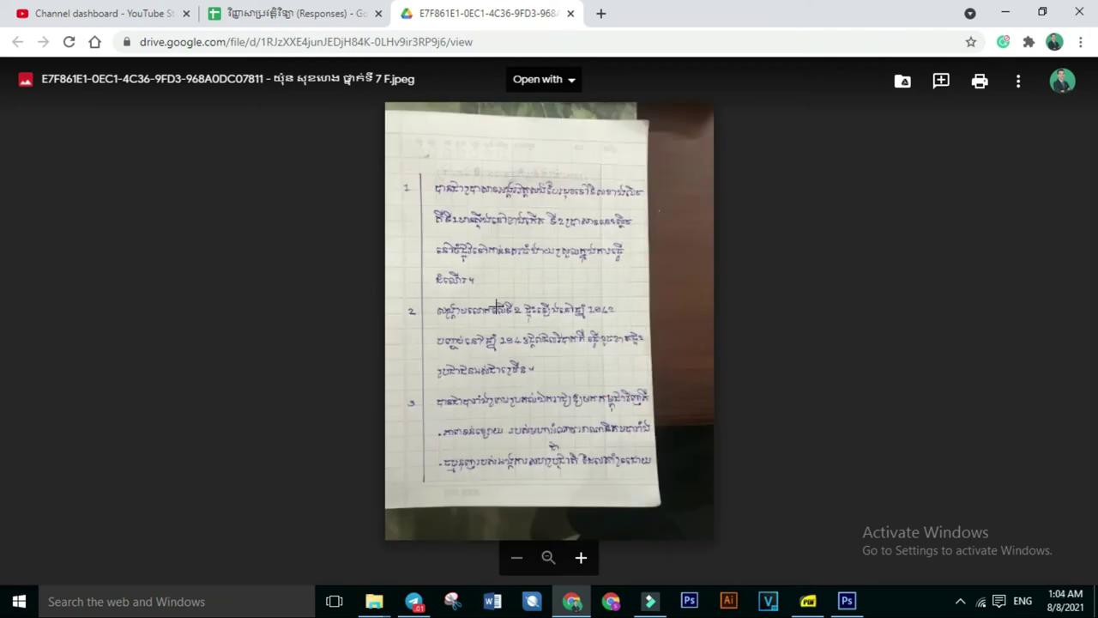
click(574, 15)
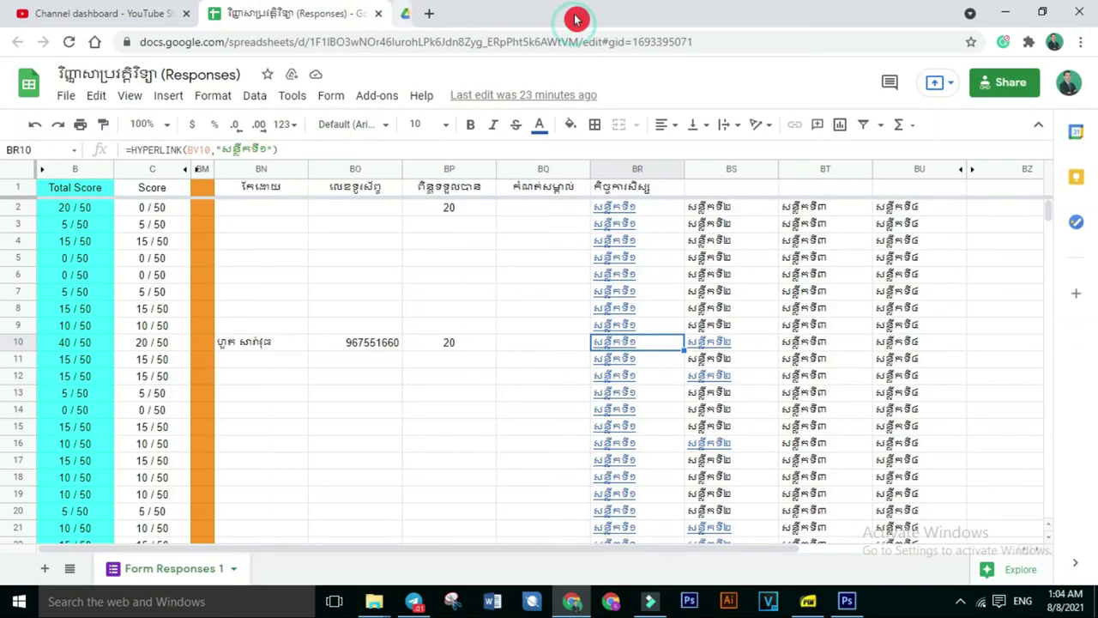
click(711, 344)
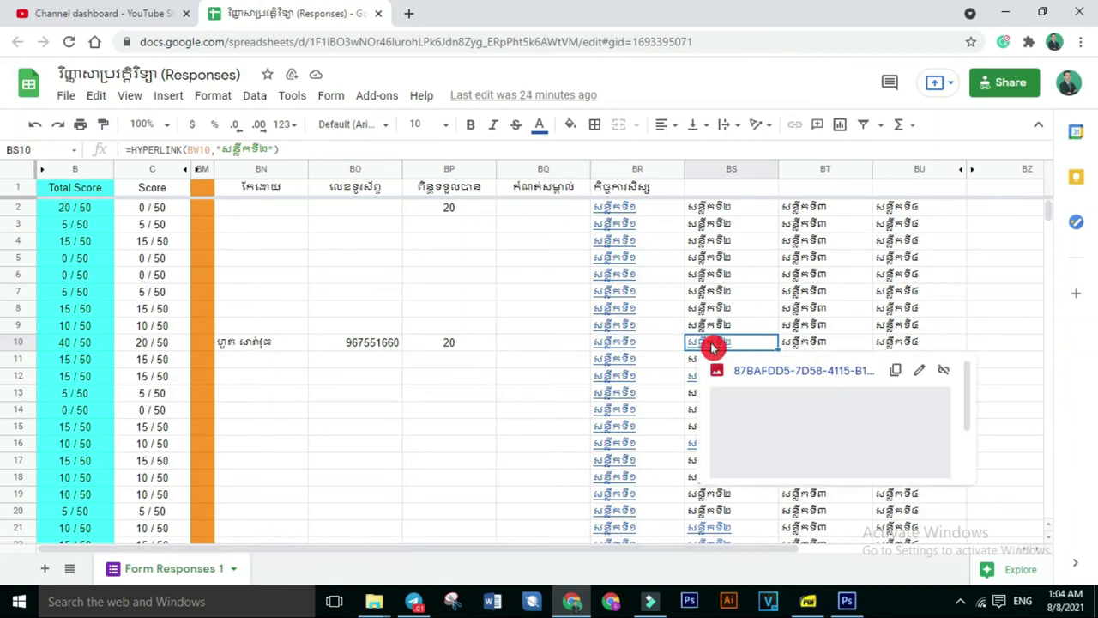
click(790, 417)
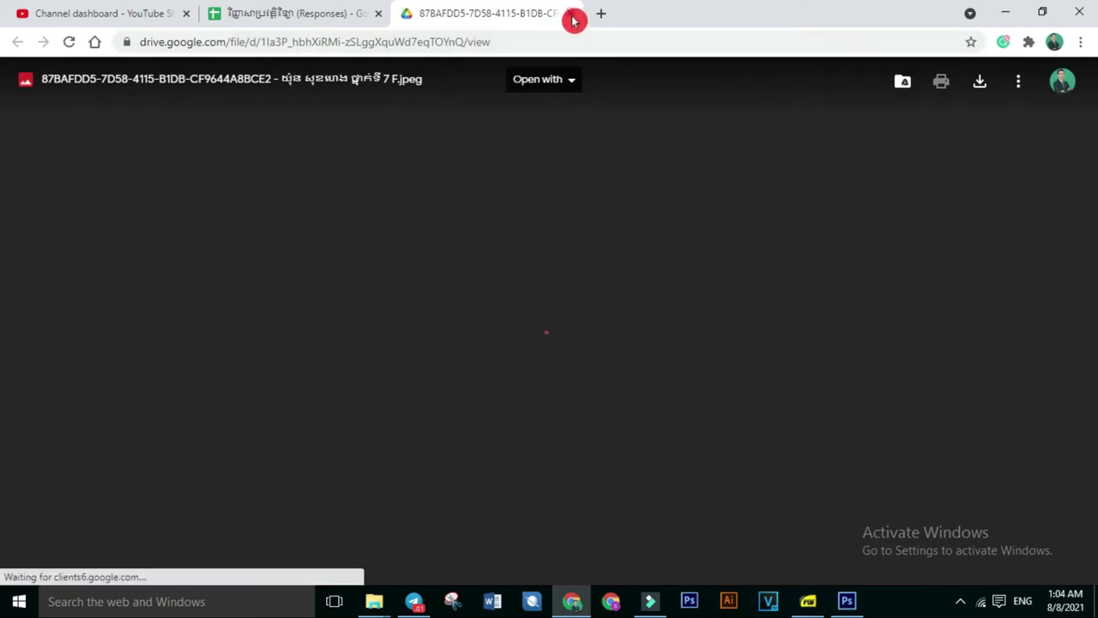
click(574, 14)
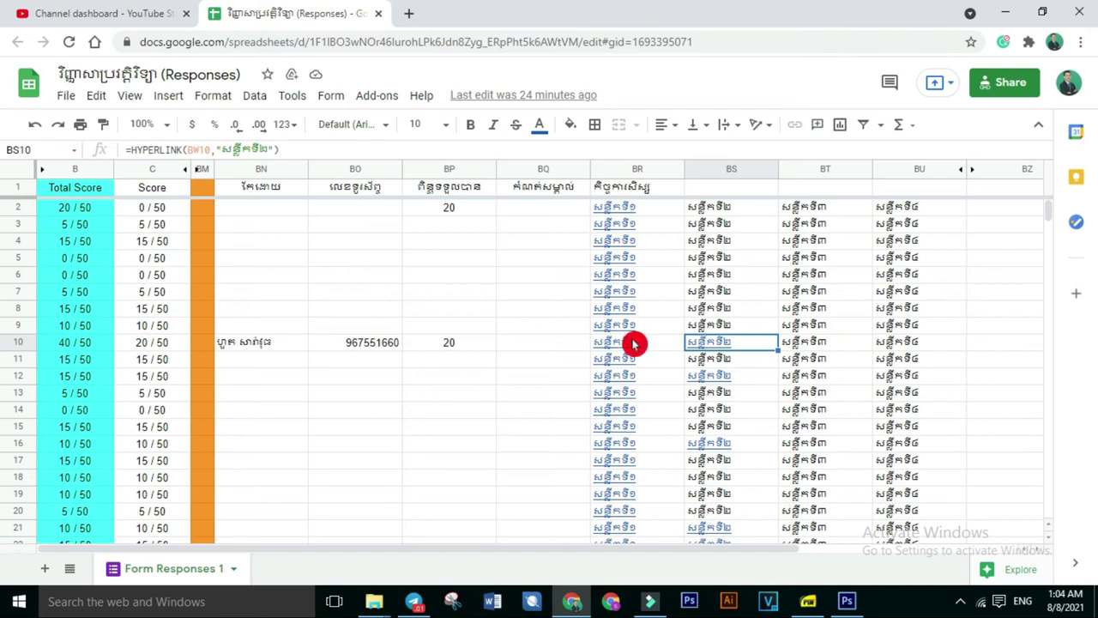
Set the received score in BP10 to 10.
click(463, 347)
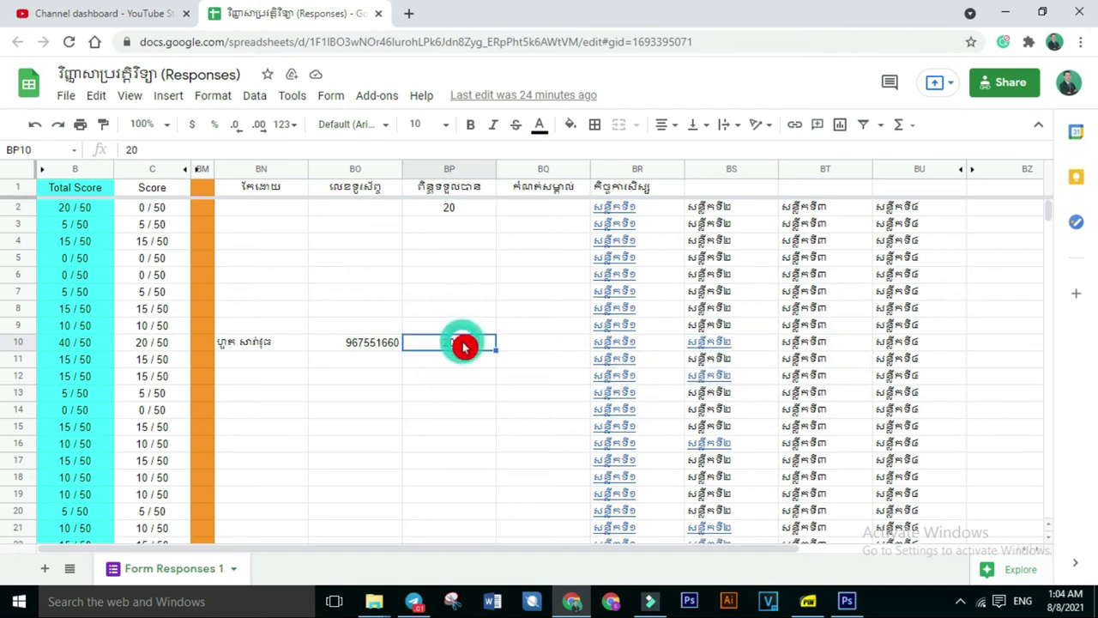
click(466, 370)
click(464, 344)
text(10)
click(482, 370)
click(471, 343)
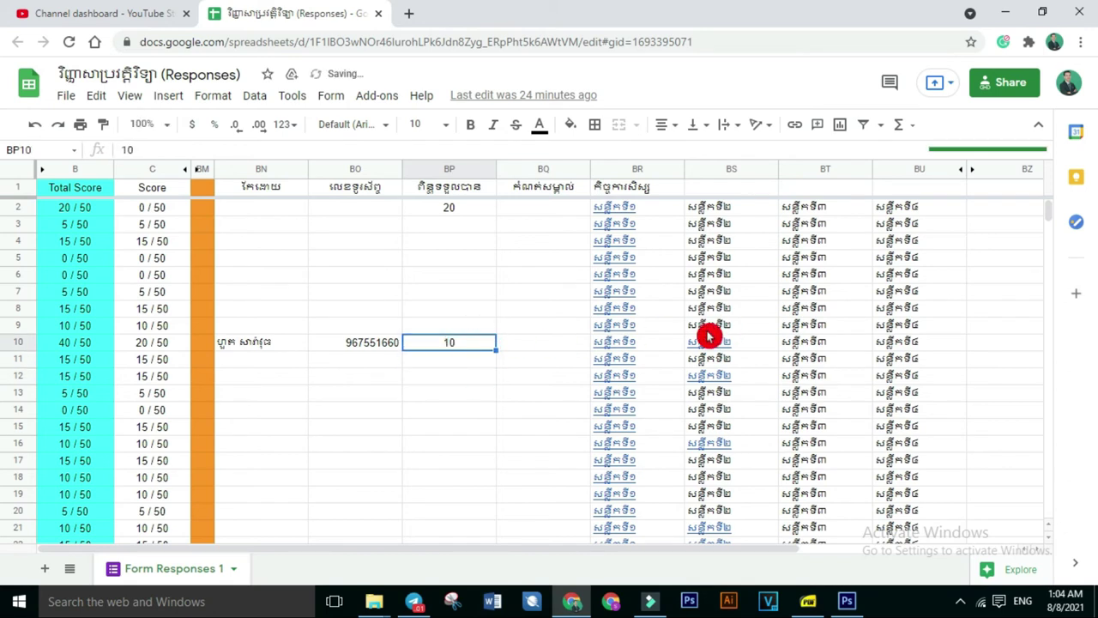
mouse_move(640, 334)
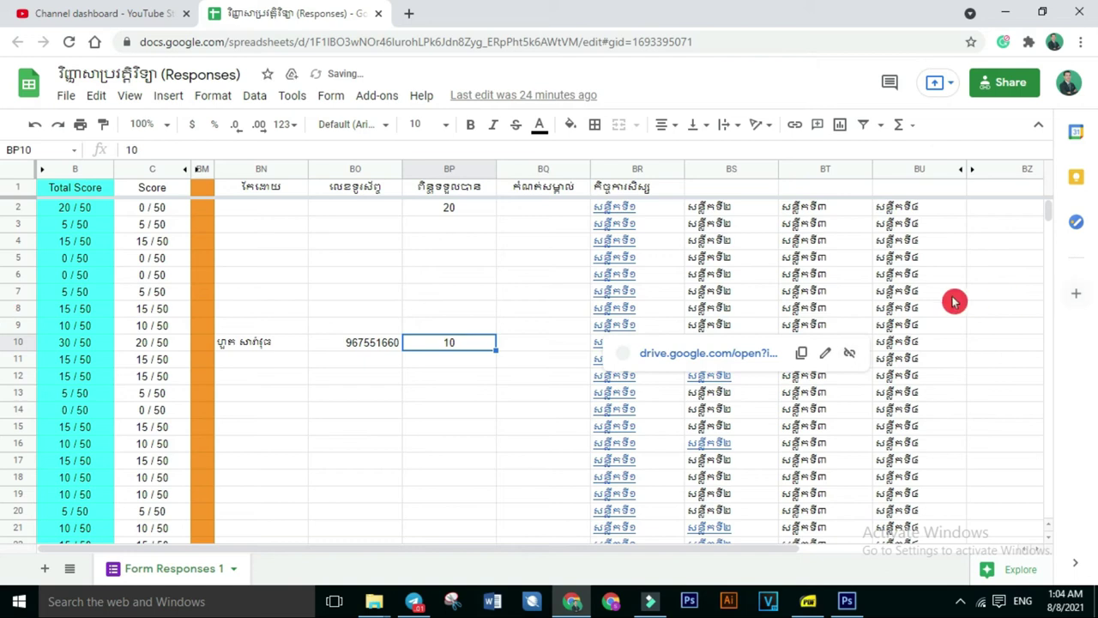
scroll(973, 300, down, 1)
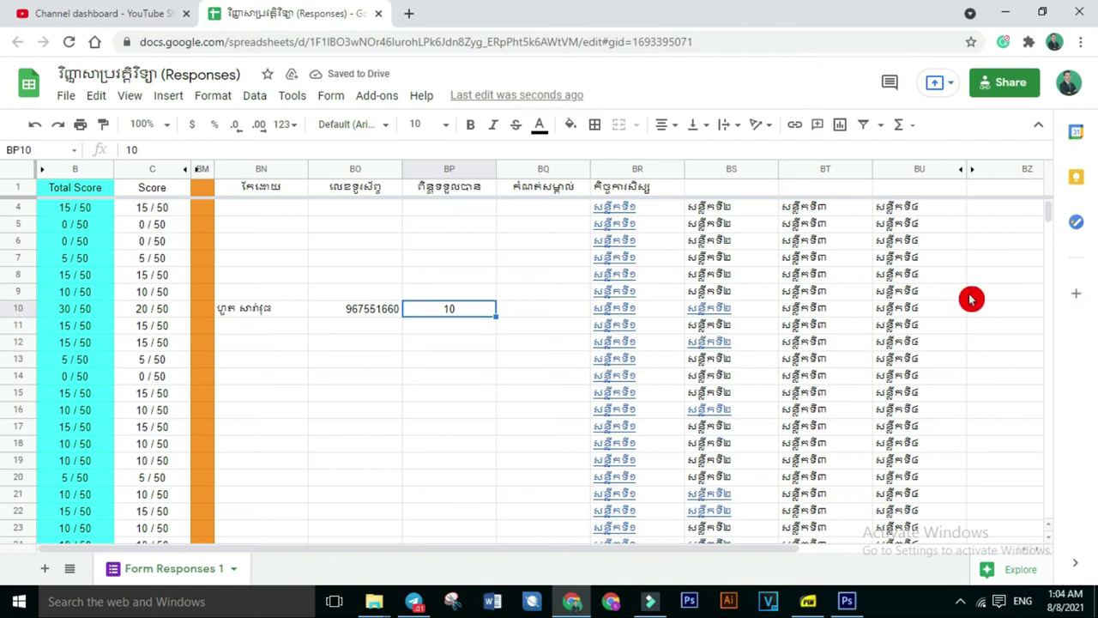